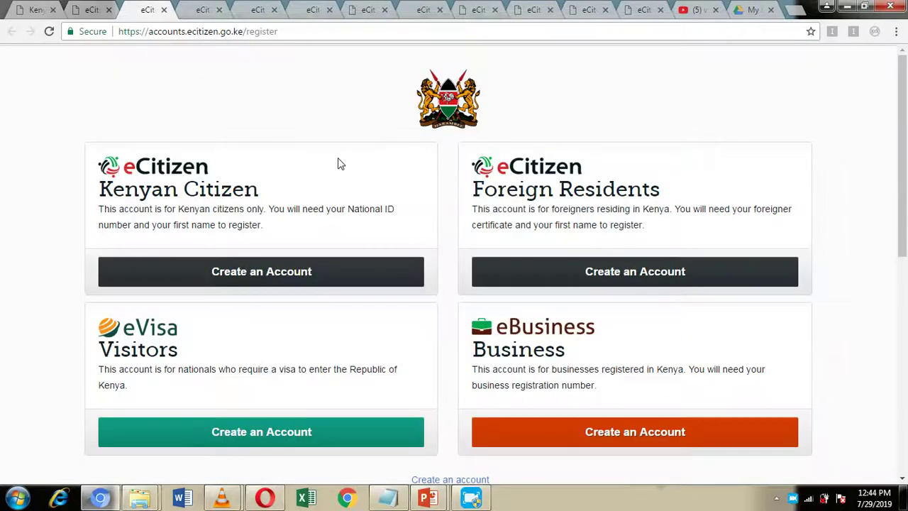
Open the account registration form for Kenyan citizens and examine its required fields down to the terms agreement
{"action": "left_click", "coordinate": [268, 273]}
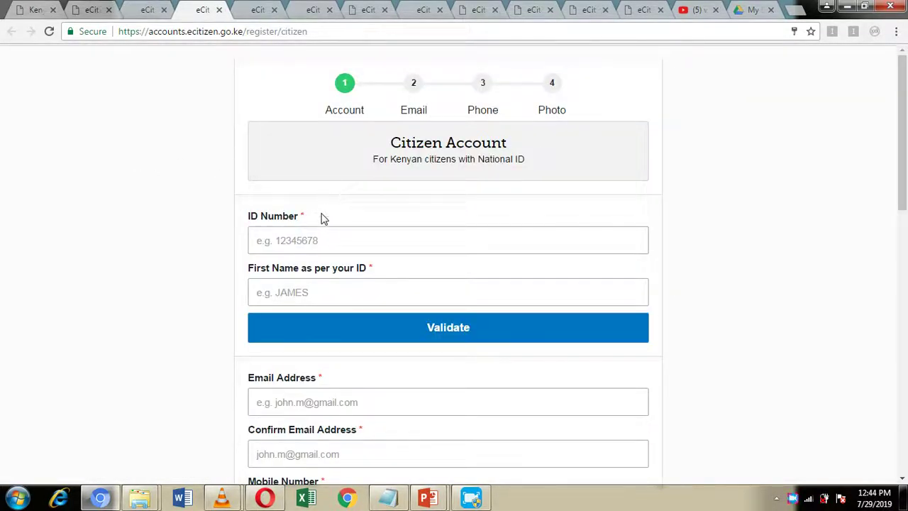
{"action": "scroll", "coordinate": [321, 233], "scroll_direction": "down", "scroll_amount": 1}
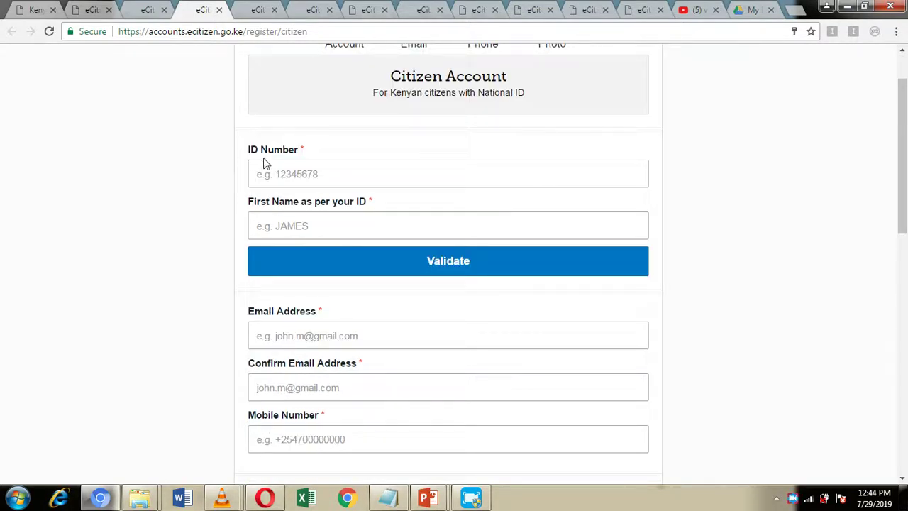
{"action": "scroll", "coordinate": [302, 170], "scroll_direction": "down", "scroll_amount": 1}
{"action": "scroll", "coordinate": [318, 146], "scroll_direction": "down", "scroll_amount": 1}
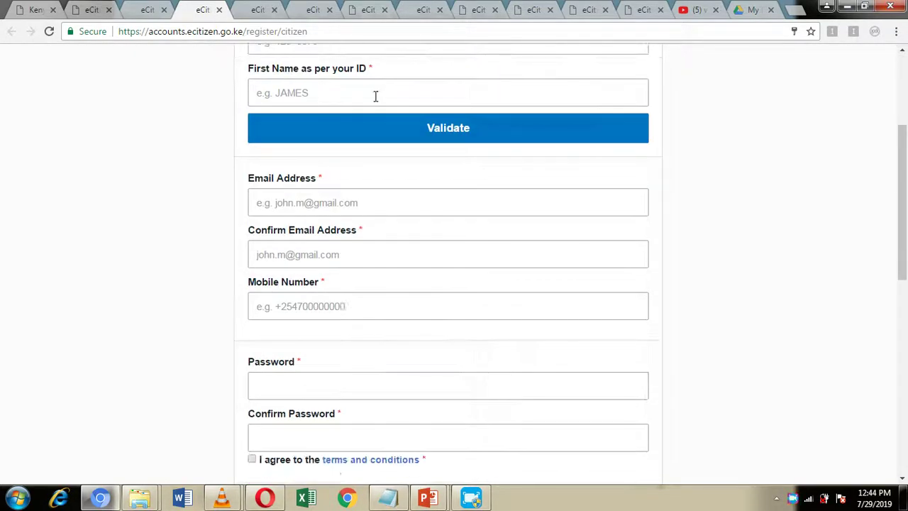
{"action": "scroll", "coordinate": [366, 81], "scroll_direction": "down", "scroll_amount": 2}
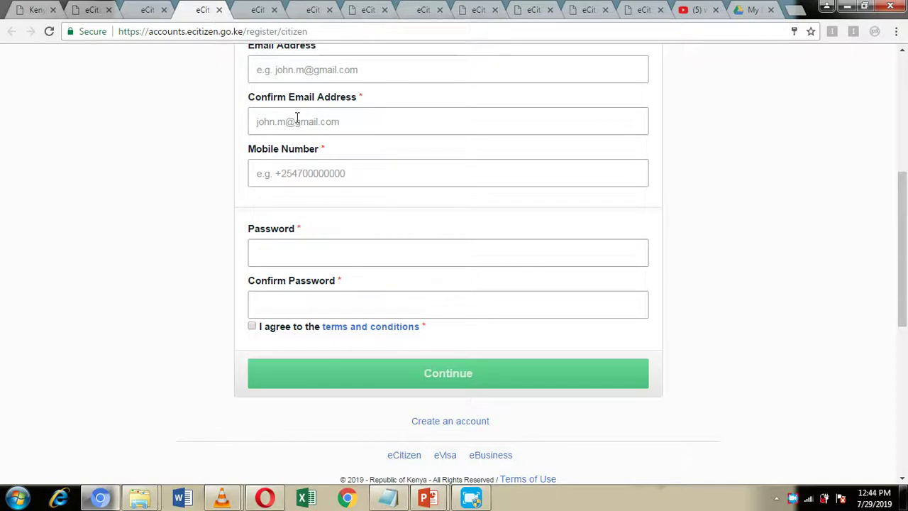
{"action": "scroll", "coordinate": [296, 115], "scroll_direction": "down", "scroll_amount": 1}
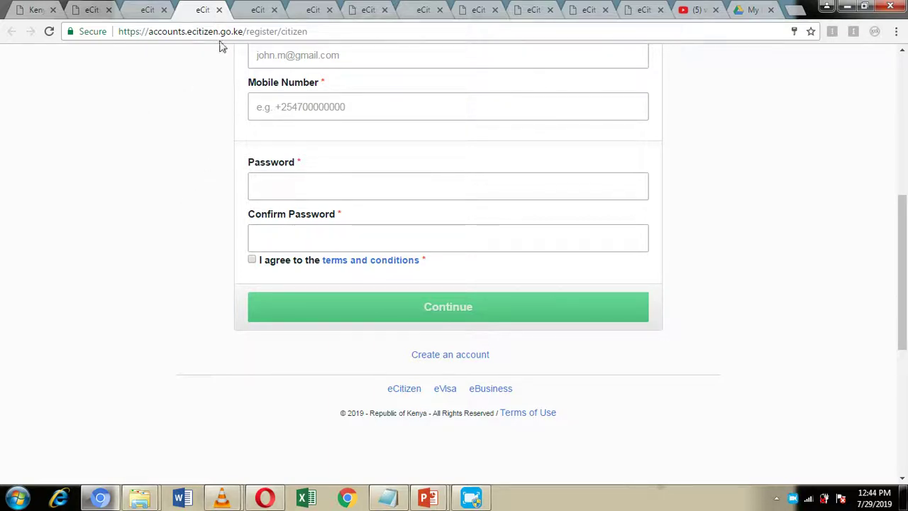
Go through the open login, national services and immigration dashboard pages to Make Application, and expand the Temporary Permit category
{"action": "left_click", "coordinate": [251, 10]}
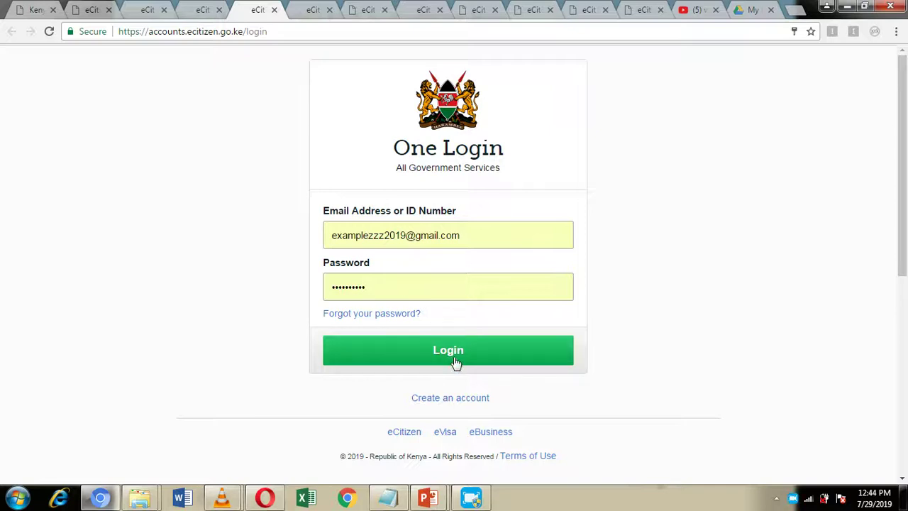
{"action": "left_click", "coordinate": [305, 9]}
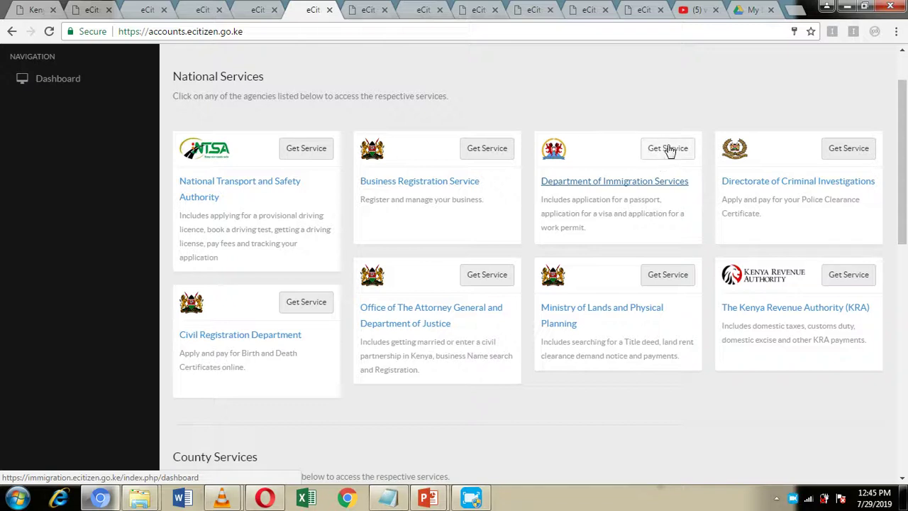
{"action": "left_click", "coordinate": [368, 9]}
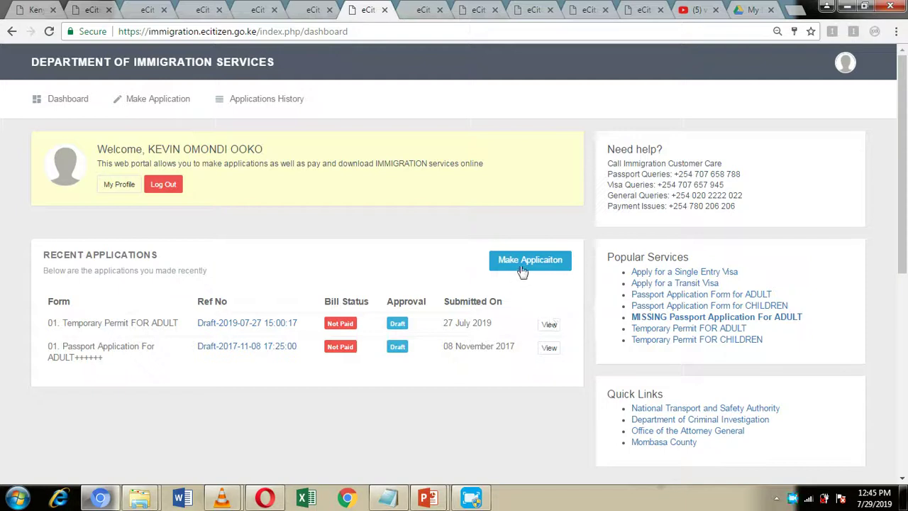
{"action": "left_click", "coordinate": [417, 7]}
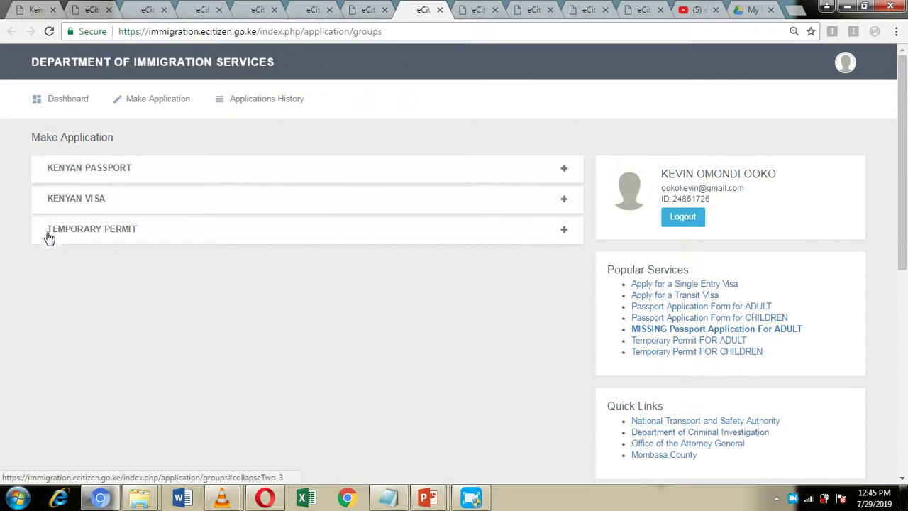
{"action": "left_click", "coordinate": [566, 237]}
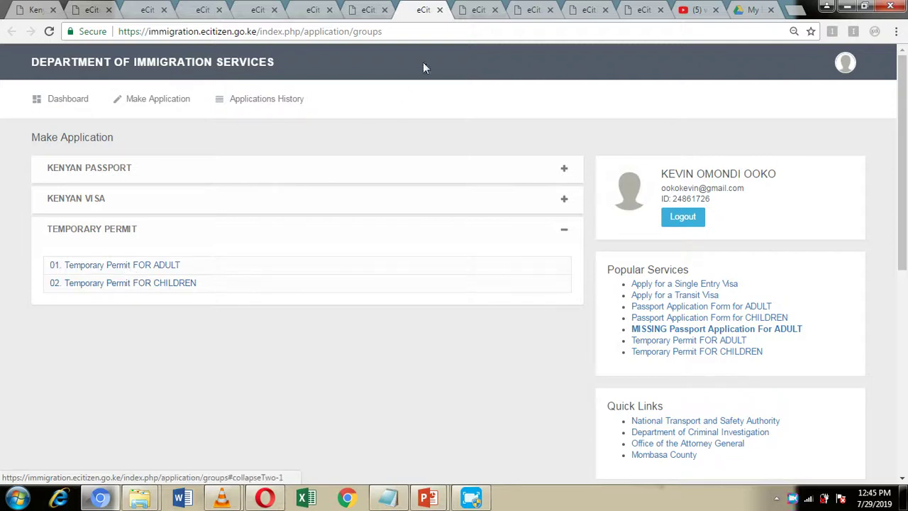
Read the Temporary Permit FOR ADULT instructions, requirements and fees, and start that application
{"action": "left_click", "coordinate": [474, 9]}
{"action": "scroll", "coordinate": [104, 204], "scroll_direction": "down", "scroll_amount": 2}
{"action": "scroll", "coordinate": [106, 196], "scroll_direction": "up", "scroll_amount": 2}
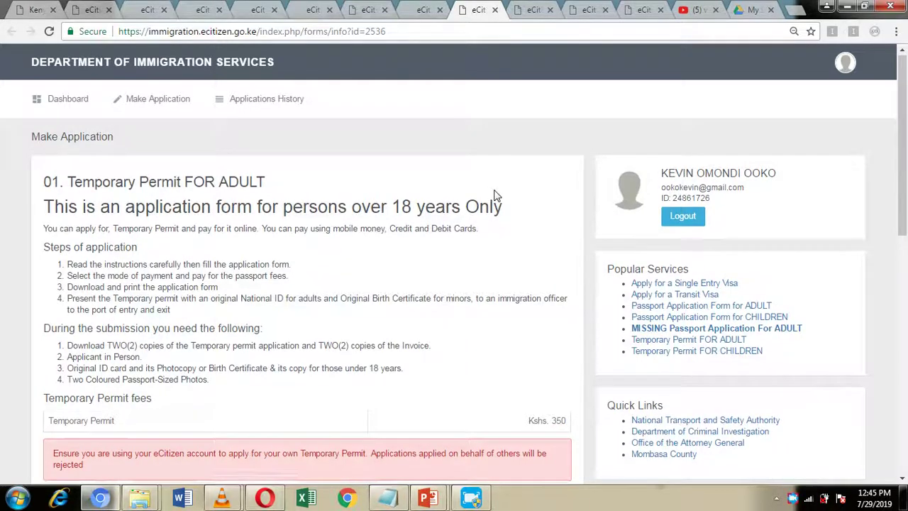
{"action": "scroll", "coordinate": [494, 195], "scroll_direction": "down", "scroll_amount": 4}
{"action": "scroll", "coordinate": [54, 315], "scroll_direction": "up", "scroll_amount": 4}
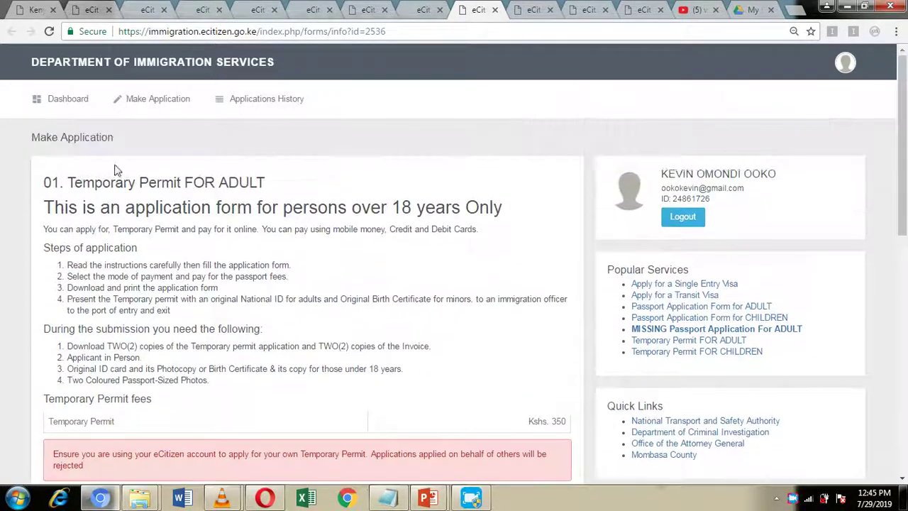
{"action": "scroll", "coordinate": [537, 239], "scroll_direction": "down", "scroll_amount": 4}
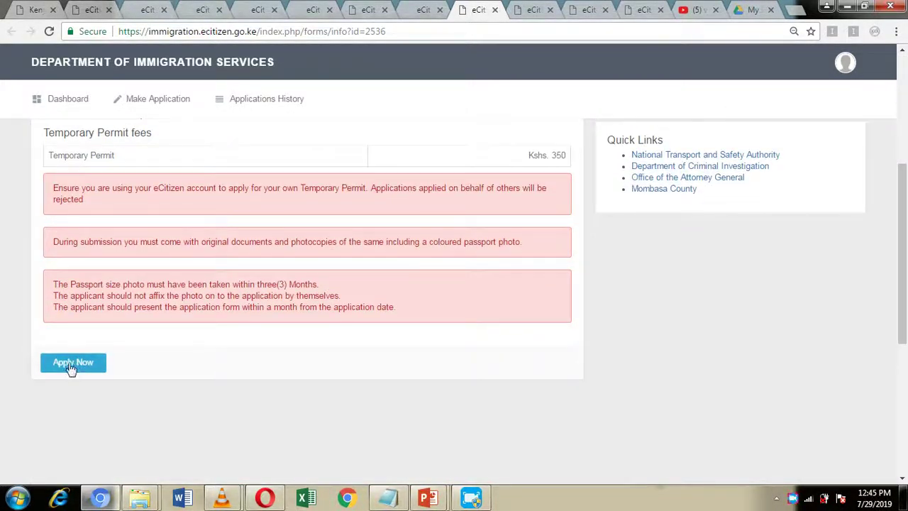
{"action": "left_click", "coordinate": [84, 367]}
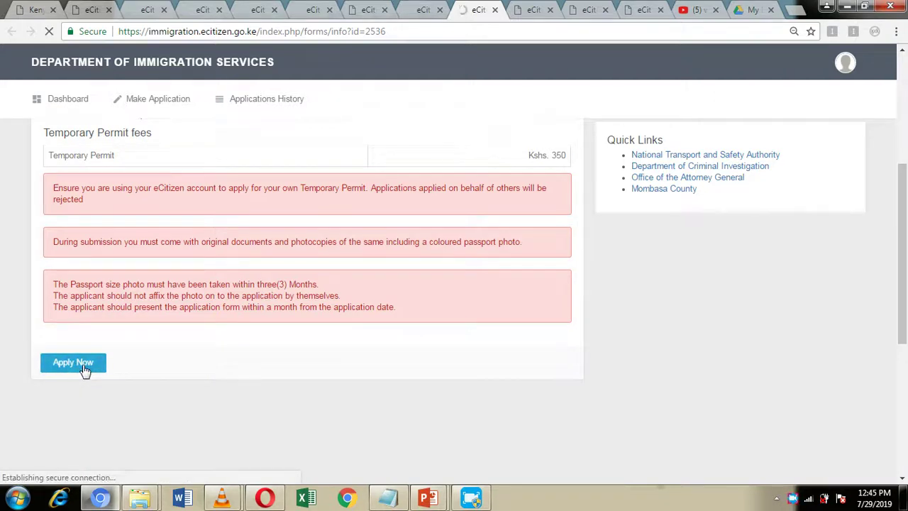
Return to the permit list, open Temporary Permit FOR CHILDREN and read its instructions, submission requirements and fees
{"action": "left_click", "coordinate": [424, 9]}
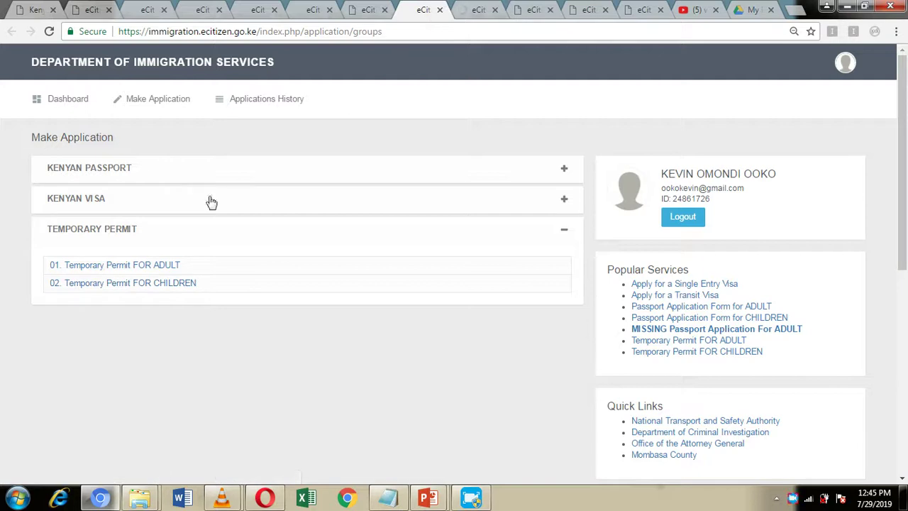
{"action": "left_click", "coordinate": [161, 283]}
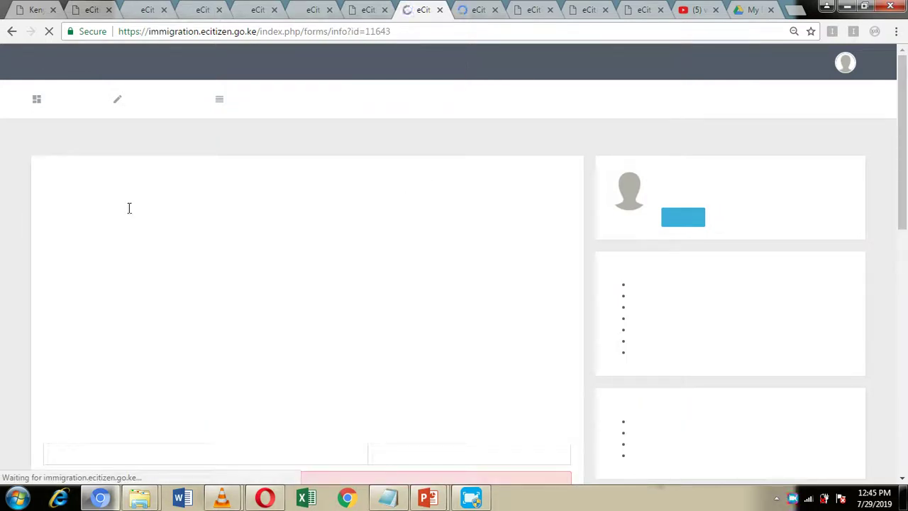
{"action": "scroll", "coordinate": [291, 205], "scroll_direction": "down", "scroll_amount": 1}
{"action": "scroll", "coordinate": [290, 207], "scroll_direction": "up", "scroll_amount": 1}
{"action": "scroll", "coordinate": [466, 160], "scroll_direction": "down", "scroll_amount": 2}
{"action": "scroll", "coordinate": [466, 159], "scroll_direction": "down", "scroll_amount": 3}
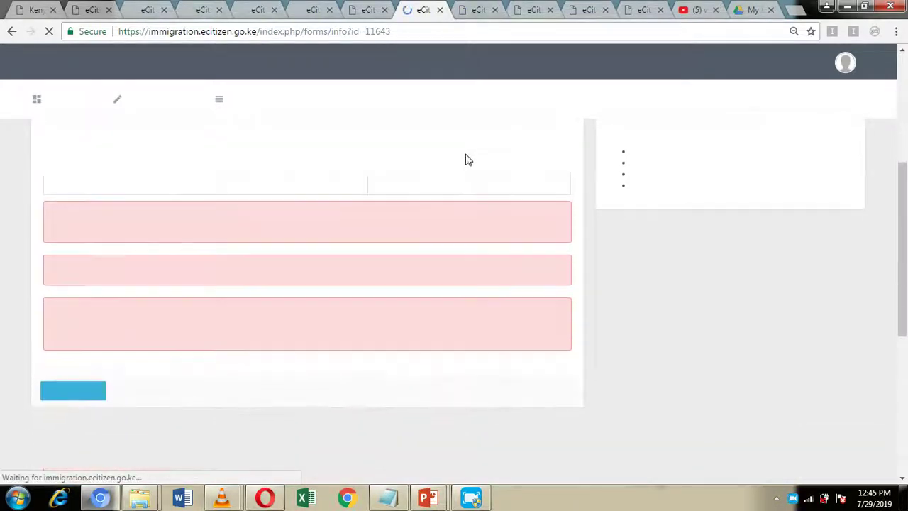
{"action": "scroll", "coordinate": [135, 215], "scroll_direction": "up", "scroll_amount": 6}
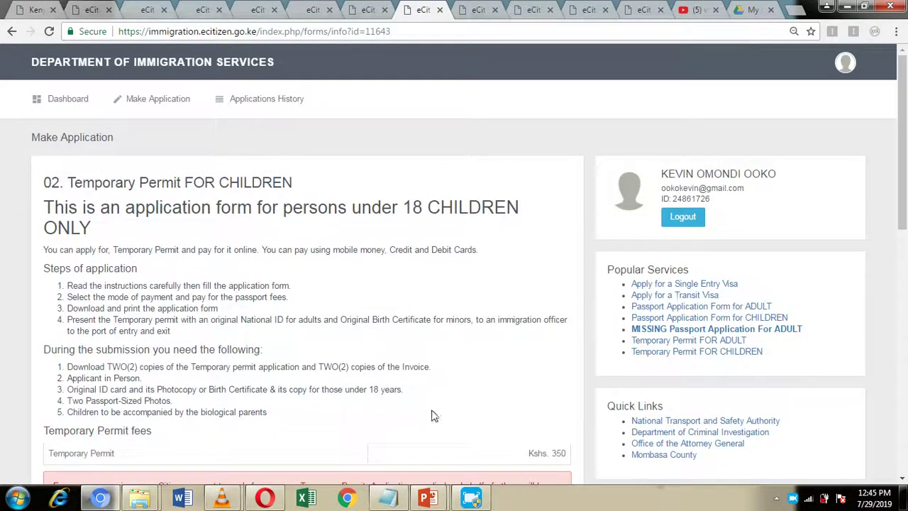
{"action": "scroll", "coordinate": [326, 130], "scroll_direction": "down", "scroll_amount": 3}
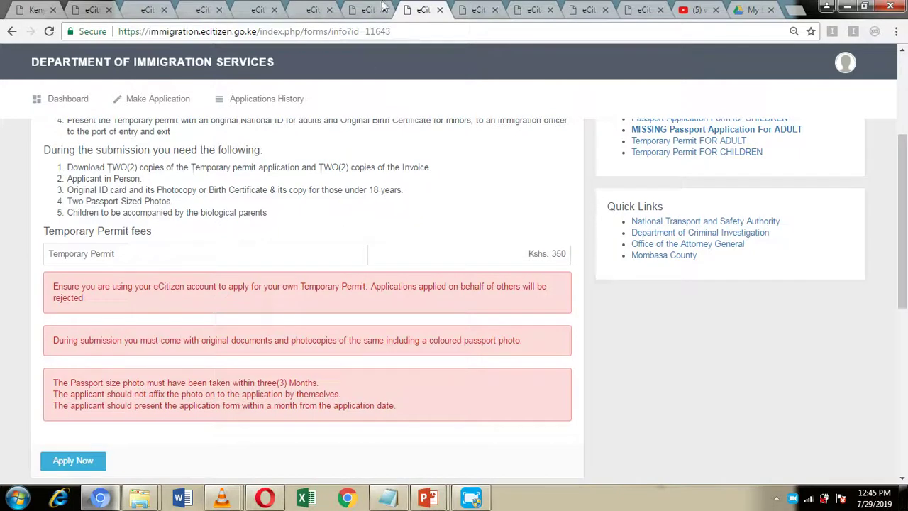
Go to the adult temporary permit application form and view the available reasons for travel without choosing one
{"action": "left_click", "coordinate": [469, 9]}
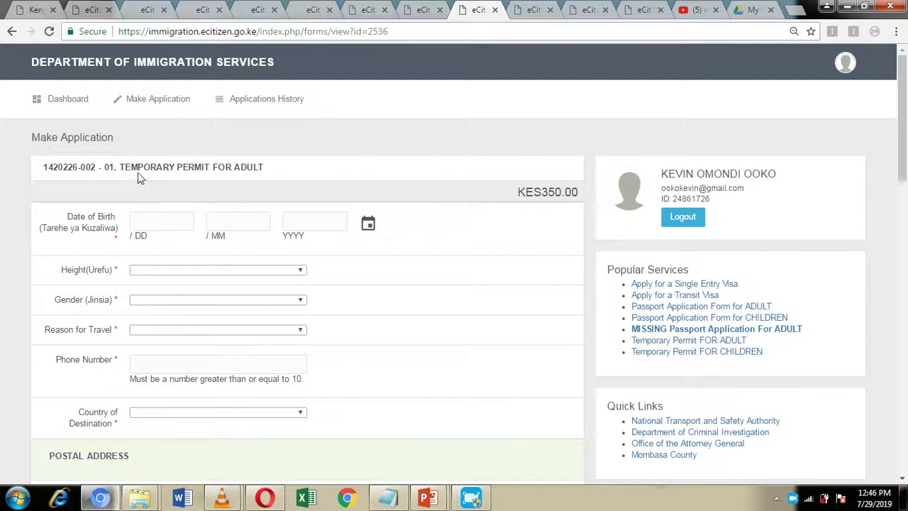
{"action": "scroll", "coordinate": [135, 224], "scroll_direction": "down", "scroll_amount": 1}
{"action": "scroll", "coordinate": [135, 224], "scroll_direction": "down", "scroll_amount": 1}
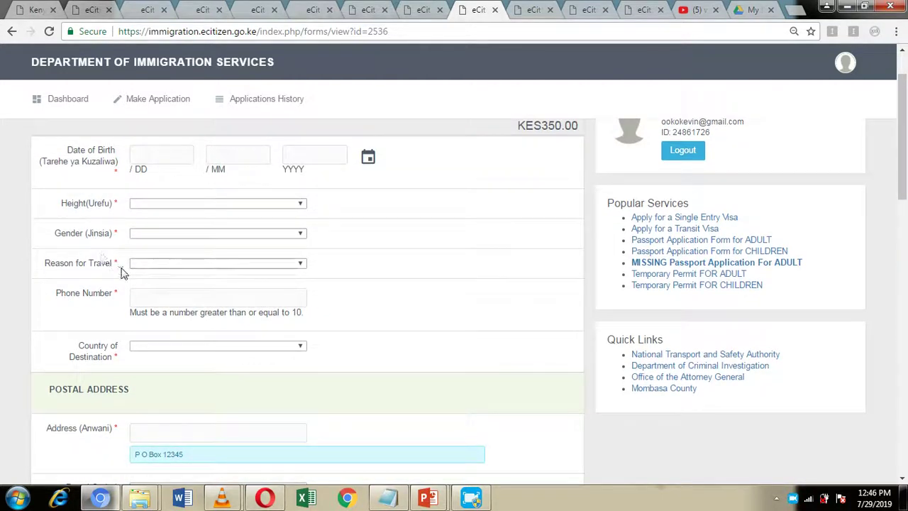
{"action": "left_click", "coordinate": [300, 265]}
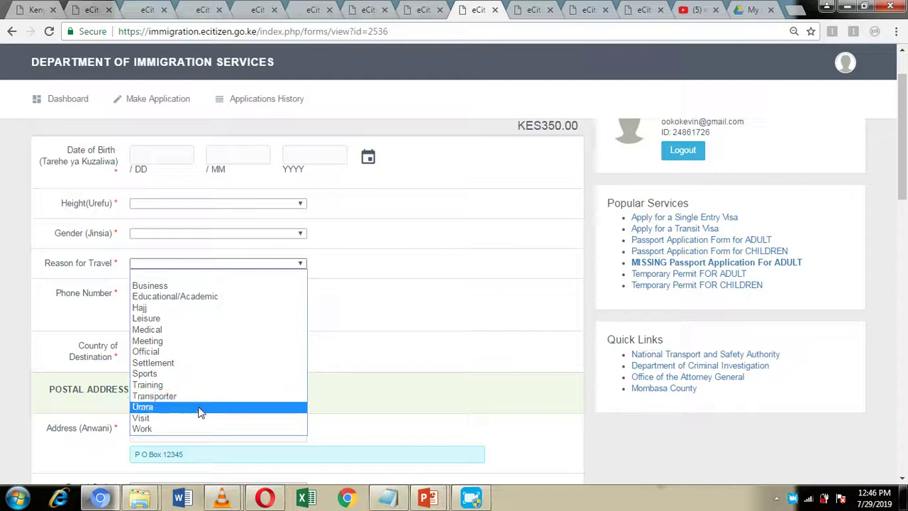
{"action": "left_click", "coordinate": [58, 324]}
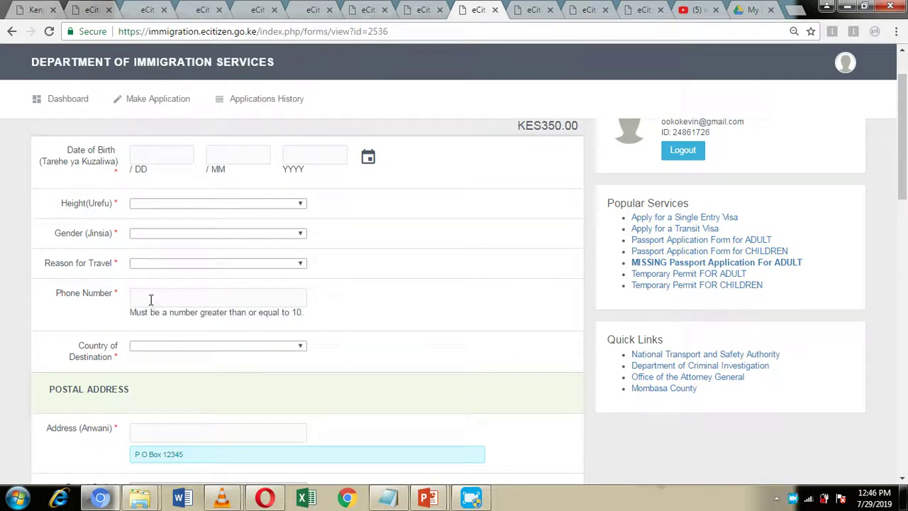
View the available countries of destination in the adult permit form without choosing one
{"action": "scroll", "coordinate": [177, 284], "scroll_direction": "down", "scroll_amount": 1}
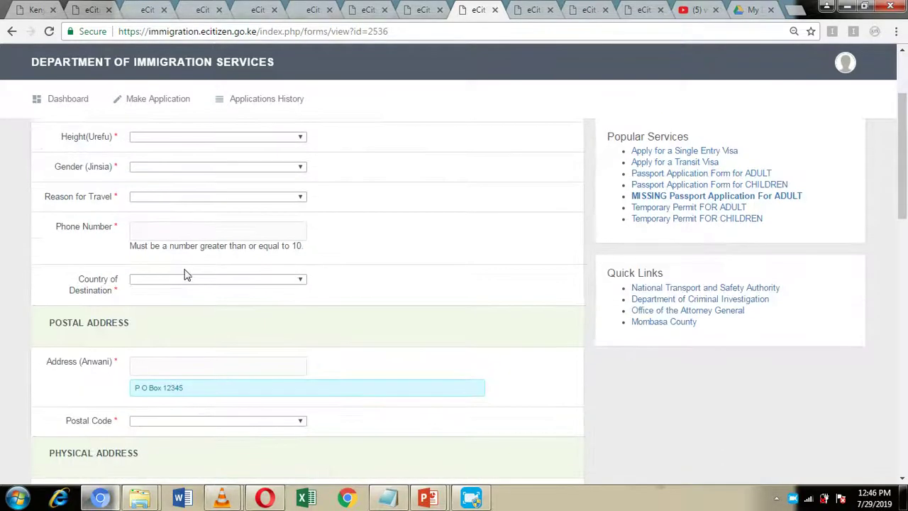
{"action": "left_click", "coordinate": [301, 282]}
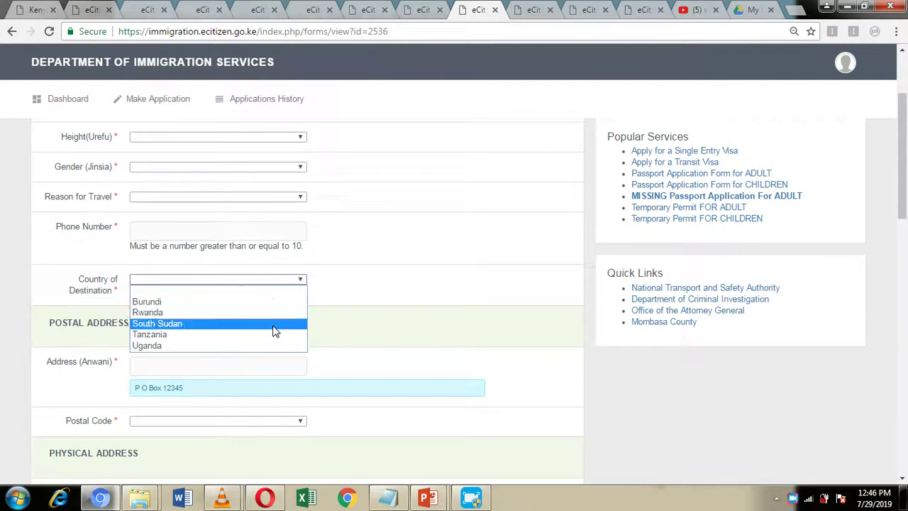
{"action": "left_click", "coordinate": [226, 269]}
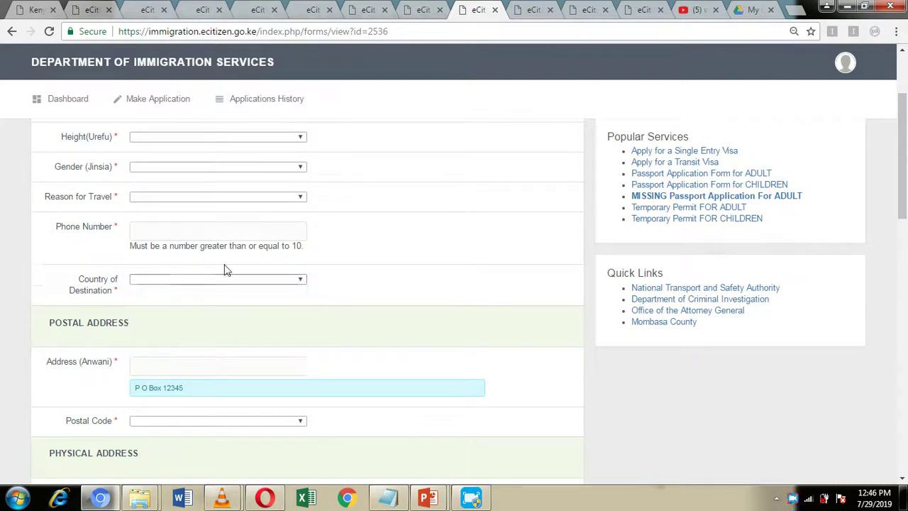
Examine the postal address, physical address, occupation and next of kin fields through to the end of the form
{"action": "scroll", "coordinate": [279, 238], "scroll_direction": "down", "scroll_amount": 2}
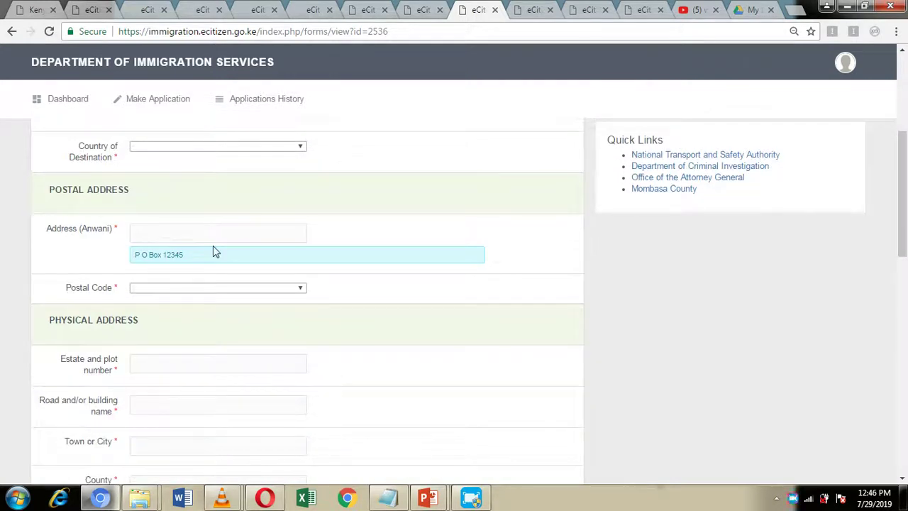
{"action": "scroll", "coordinate": [226, 253], "scroll_direction": "down", "scroll_amount": 2}
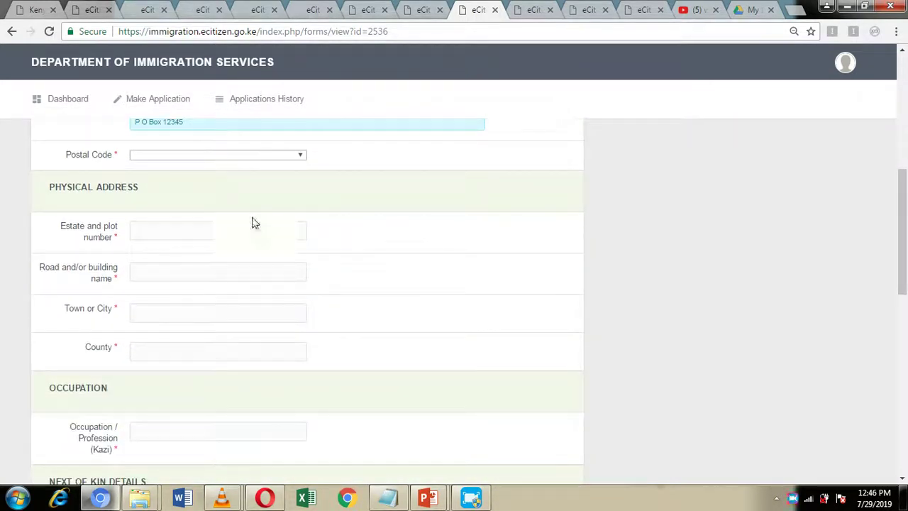
{"action": "scroll", "coordinate": [140, 234], "scroll_direction": "down", "scroll_amount": 2}
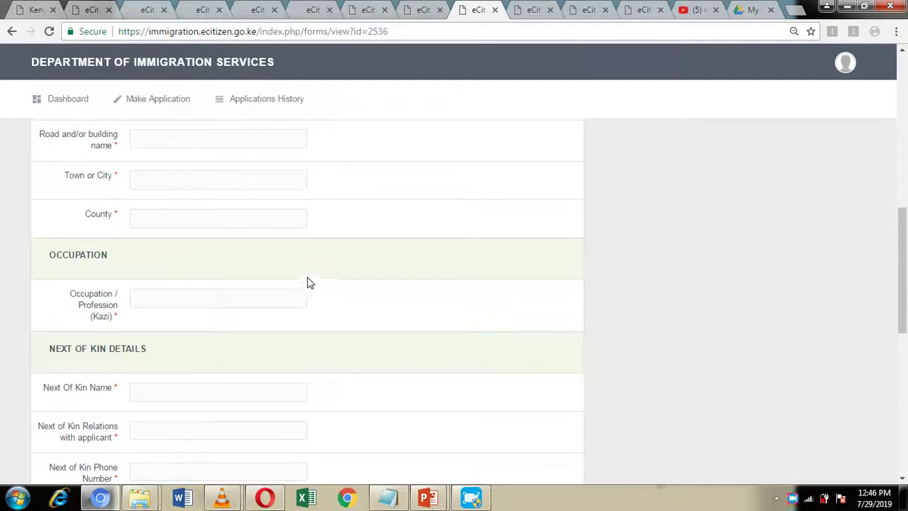
{"action": "scroll", "coordinate": [127, 291], "scroll_direction": "down", "scroll_amount": 1}
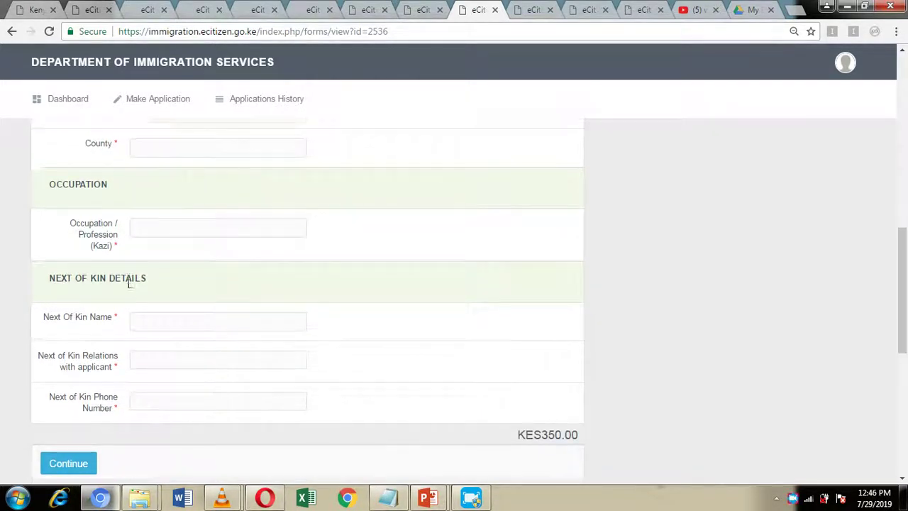
{"action": "scroll", "coordinate": [128, 282], "scroll_direction": "down", "scroll_amount": 1}
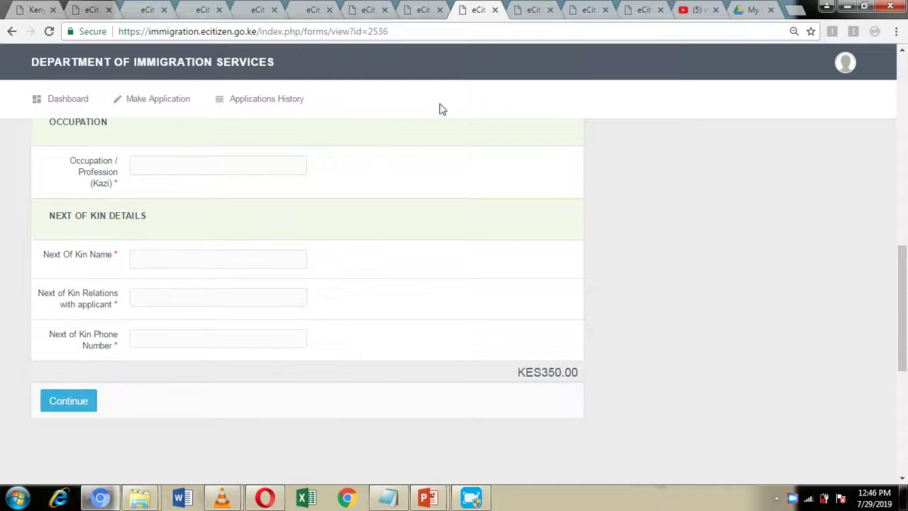
Go to the review page of the completed adult permit application and check its entries down to the submission options
{"action": "left_click", "coordinate": [528, 7]}
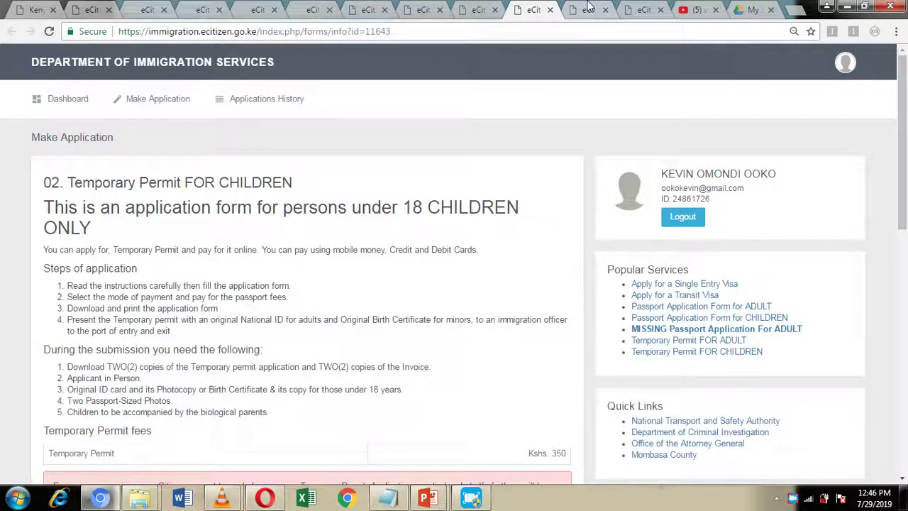
{"action": "left_click", "coordinate": [591, 8]}
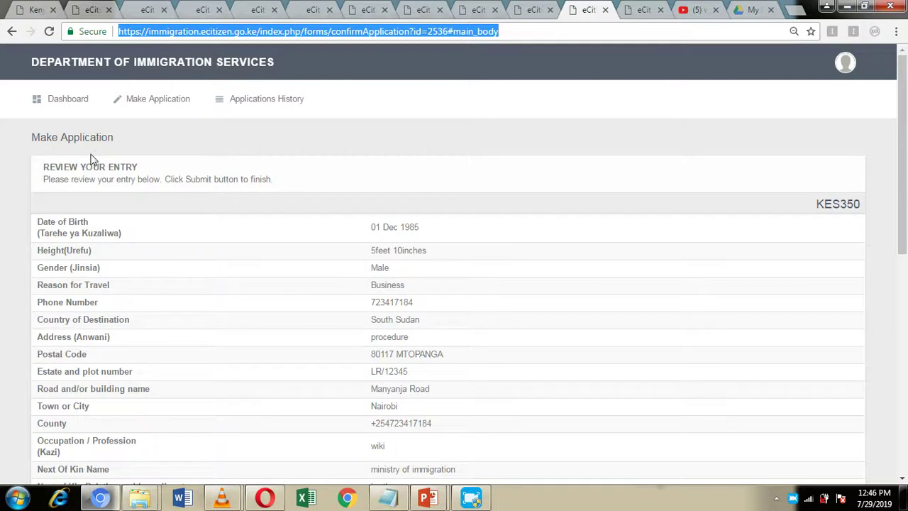
{"action": "scroll", "coordinate": [91, 157], "scroll_direction": "down", "scroll_amount": 1}
{"action": "scroll", "coordinate": [92, 158], "scroll_direction": "up", "scroll_amount": 1}
{"action": "scroll", "coordinate": [409, 170], "scroll_direction": "down", "scroll_amount": 3}
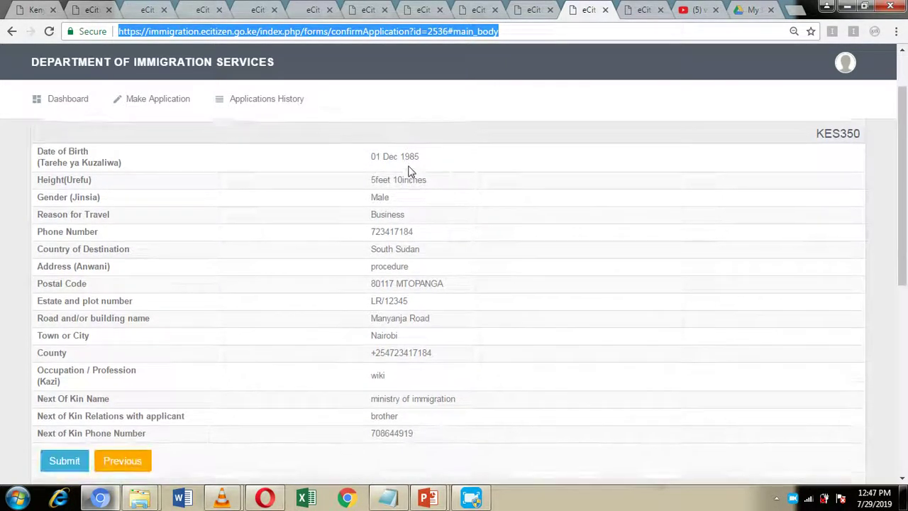
{"action": "scroll", "coordinate": [410, 192], "scroll_direction": "down", "scroll_amount": 1}
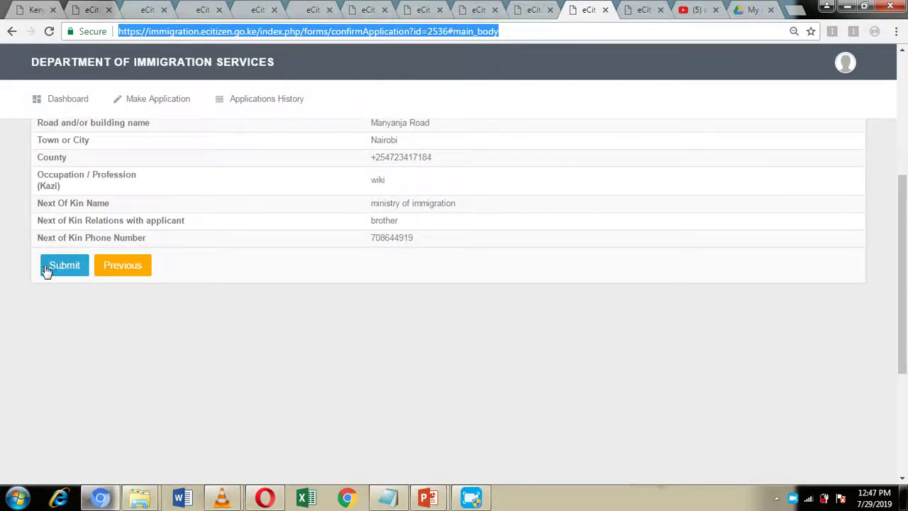
Go to the payment page for the adult temporary permit and view the Mpesa payment instructions
{"action": "left_click", "coordinate": [641, 8]}
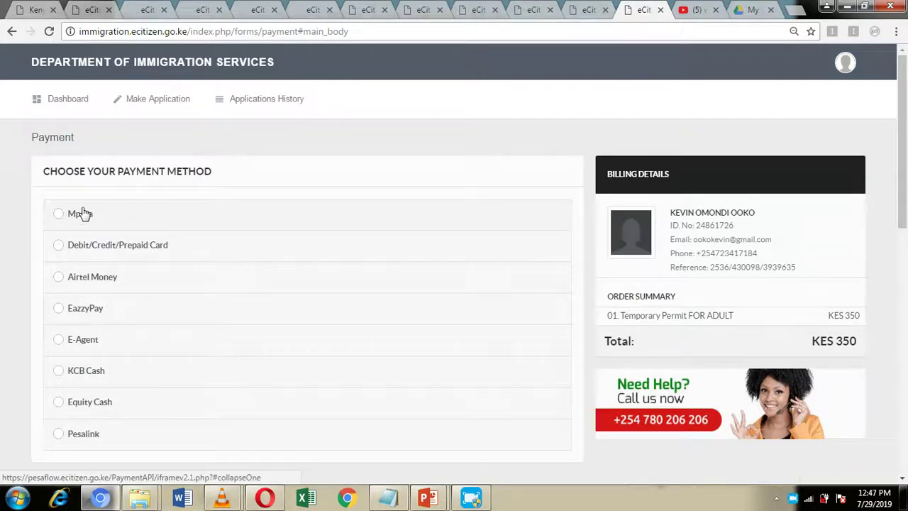
{"action": "left_click", "coordinate": [59, 215]}
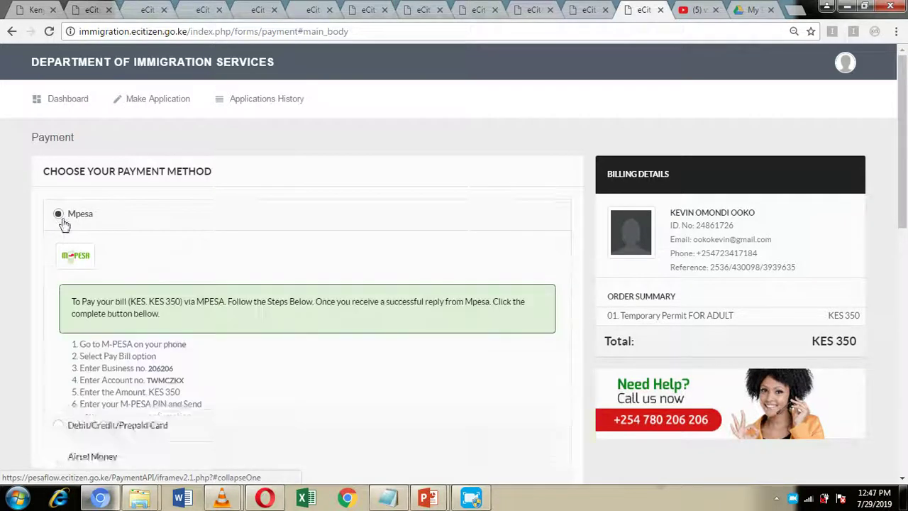
{"action": "scroll", "coordinate": [138, 280], "scroll_direction": "down", "scroll_amount": 1}
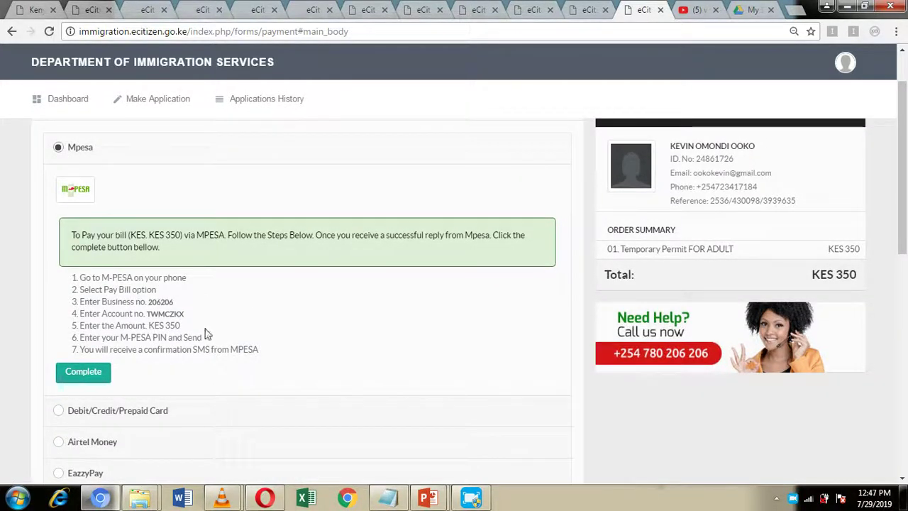
{"action": "scroll", "coordinate": [71, 358], "scroll_direction": "down", "scroll_amount": 1}
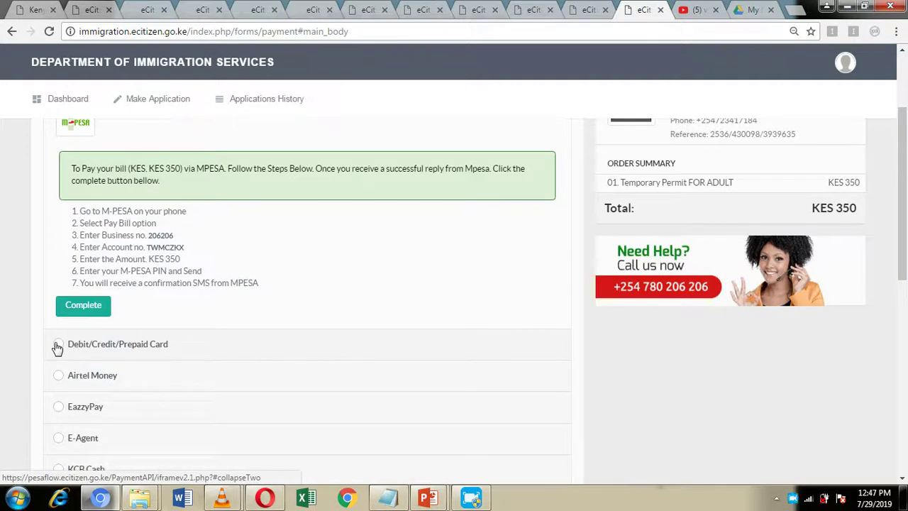
View the Debit/Credit/Prepaid Card payment details through to the expiration date fields without filling them in, and collapse the section
{"action": "left_click", "coordinate": [57, 347]}
{"action": "scroll", "coordinate": [297, 300], "scroll_direction": "down", "scroll_amount": 2}
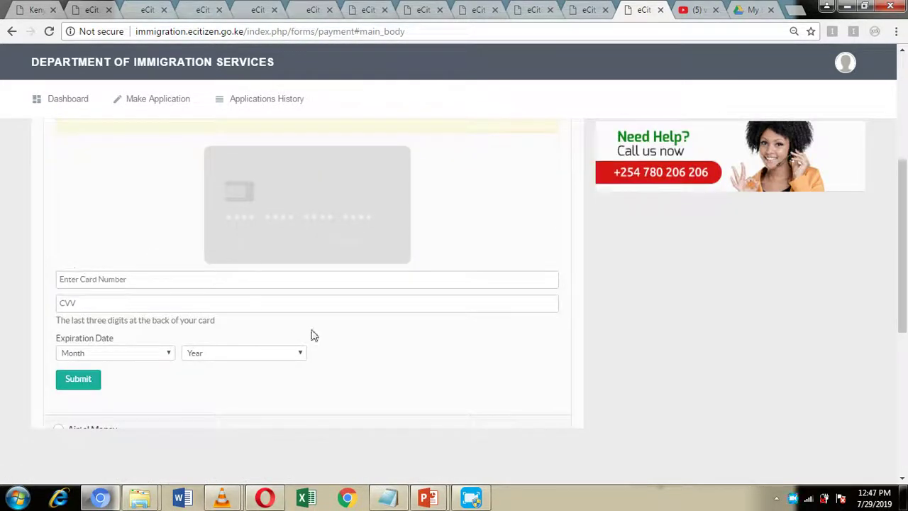
{"action": "scroll", "coordinate": [83, 314], "scroll_direction": "down", "scroll_amount": 2}
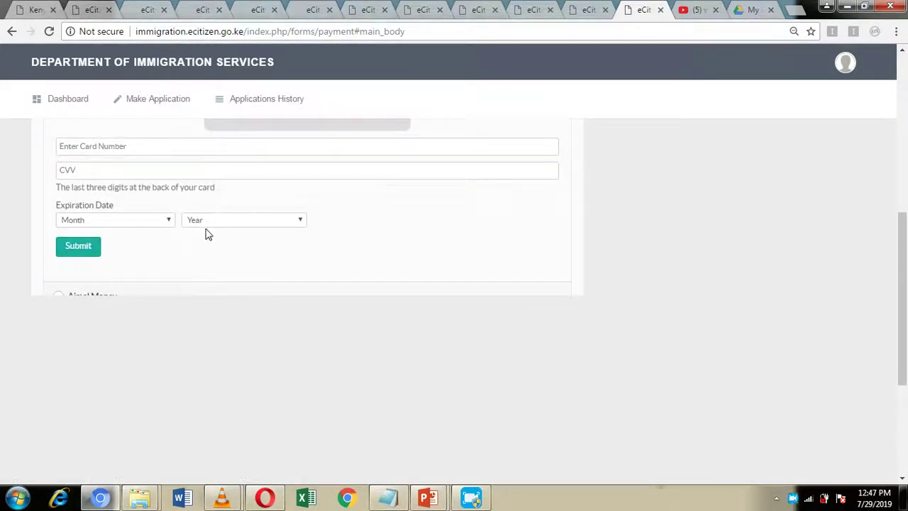
{"action": "scroll", "coordinate": [206, 235], "scroll_direction": "down", "scroll_amount": 2}
{"action": "scroll", "coordinate": [205, 234], "scroll_direction": "up", "scroll_amount": 8}
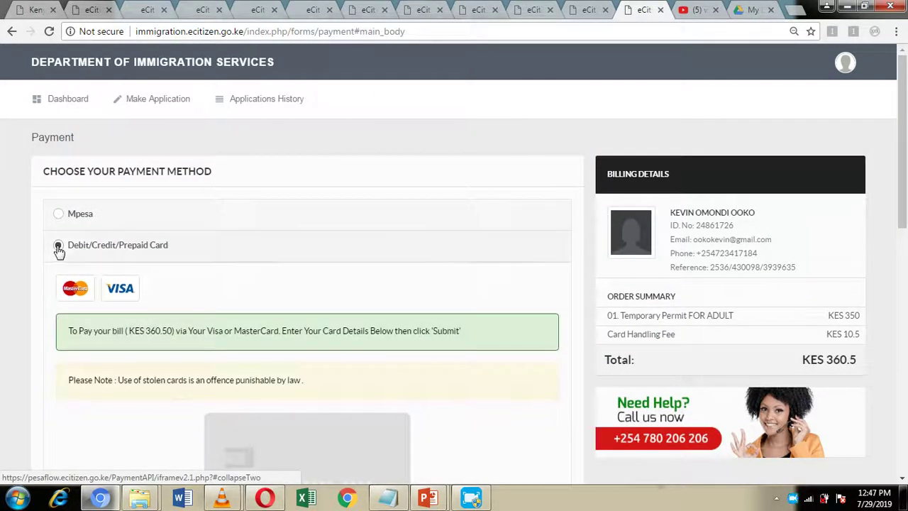
{"action": "left_click", "coordinate": [57, 245]}
Select Airtel Money as the payment method, view its payment instructions and collapse them
{"action": "left_click", "coordinate": [58, 276]}
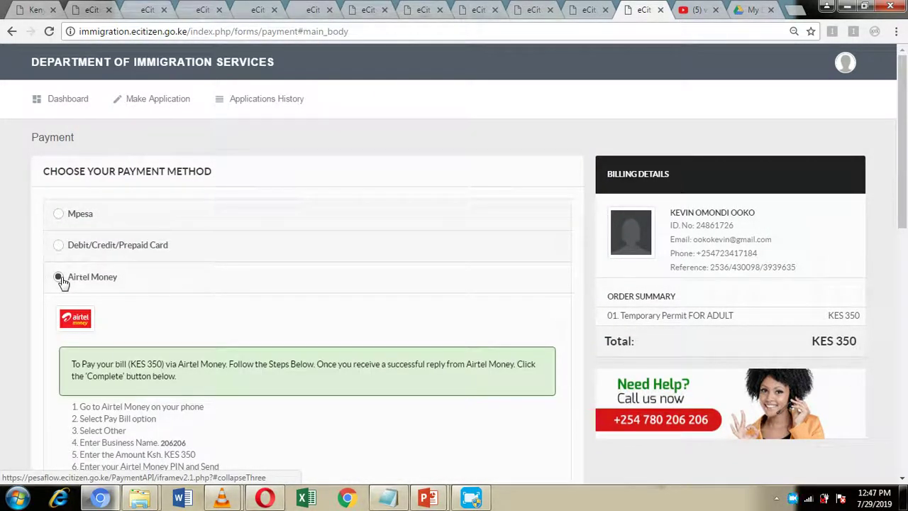
{"action": "scroll", "coordinate": [126, 298], "scroll_direction": "down", "scroll_amount": 2}
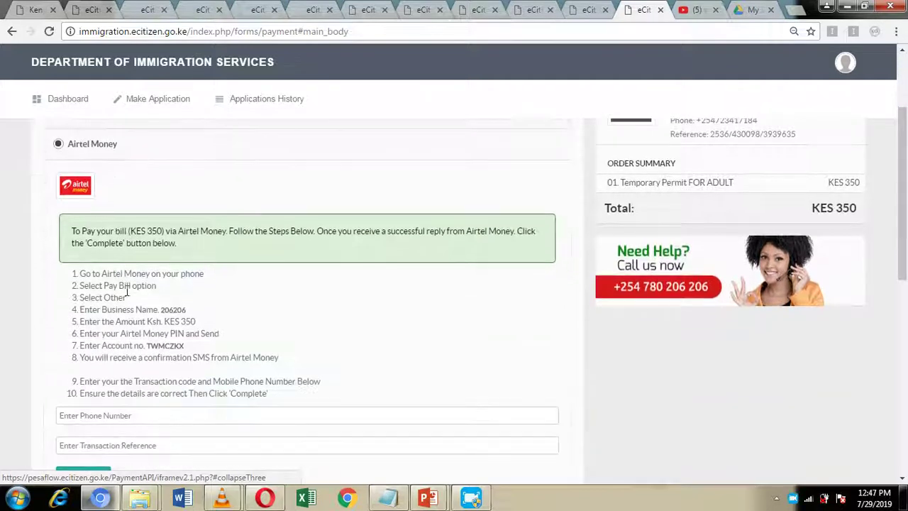
{"action": "left_click", "coordinate": [58, 144]}
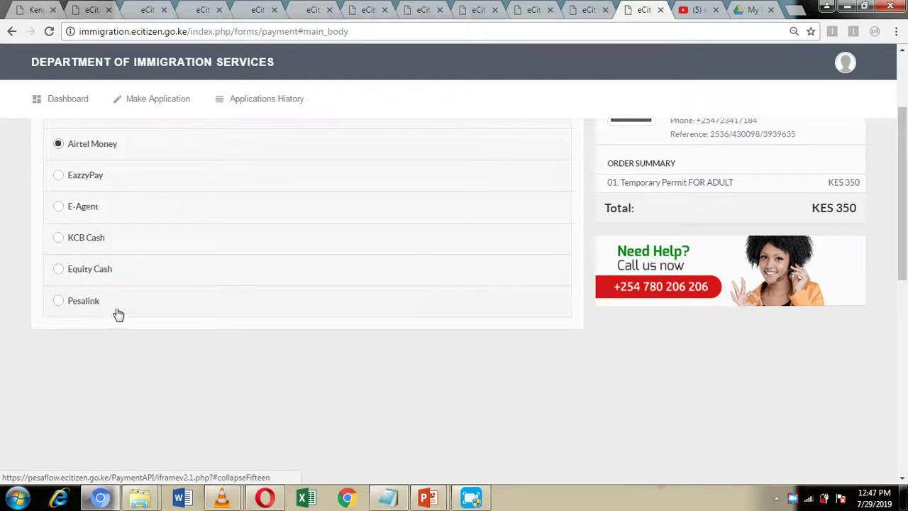
Look over the full list of payment methods from Mpesa to Pesalink
{"action": "scroll", "coordinate": [405, 303], "scroll_direction": "up", "scroll_amount": 2}
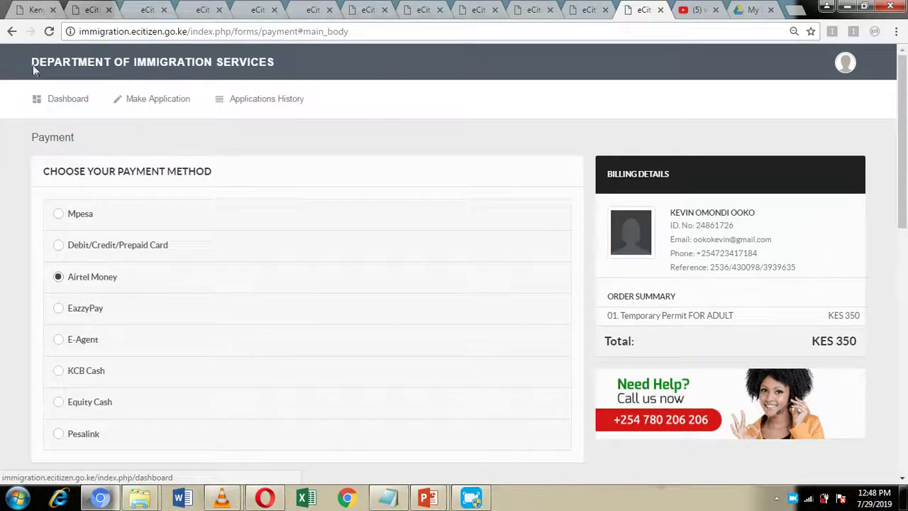
{"action": "scroll", "coordinate": [213, 345], "scroll_direction": "down", "scroll_amount": 2}
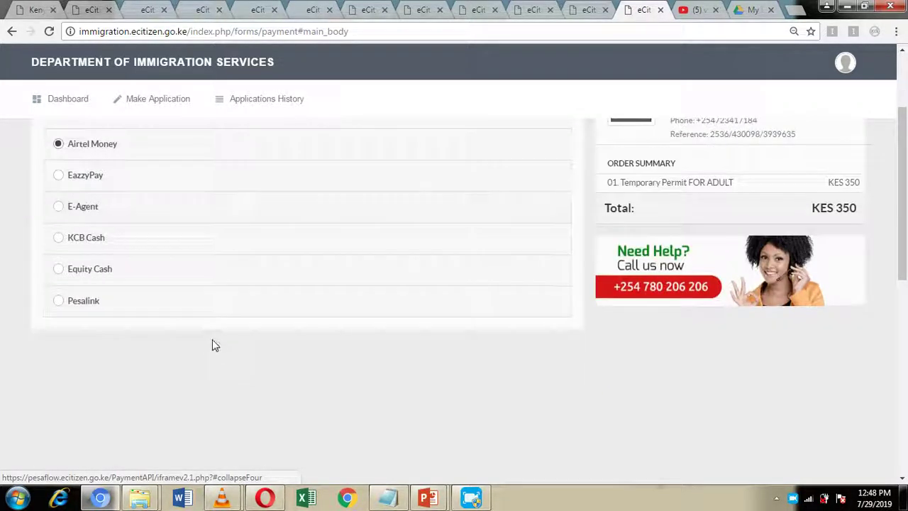
{"action": "scroll", "coordinate": [211, 345], "scroll_direction": "up", "scroll_amount": 1}
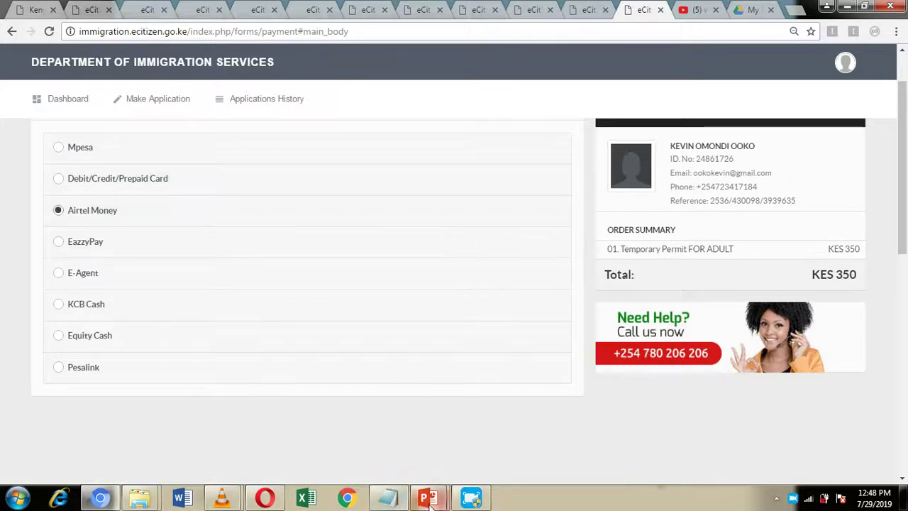
Switch to the PowerPoint slide show and advance from the Malipo slide to the Kipindi cha uhalali slide
{"action": "mouse_move", "coordinate": [430, 500]}
{"action": "left_click", "coordinate": [492, 442]}
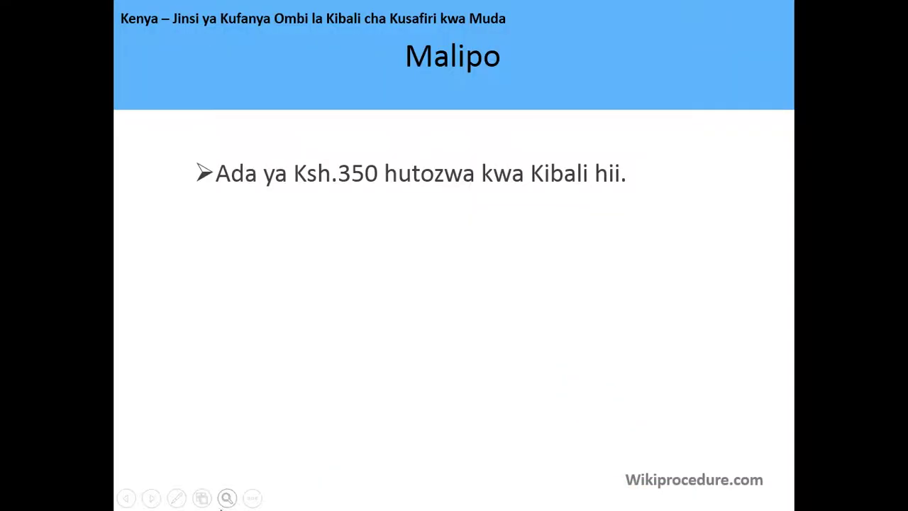
{"action": "key", "text": "Right"}
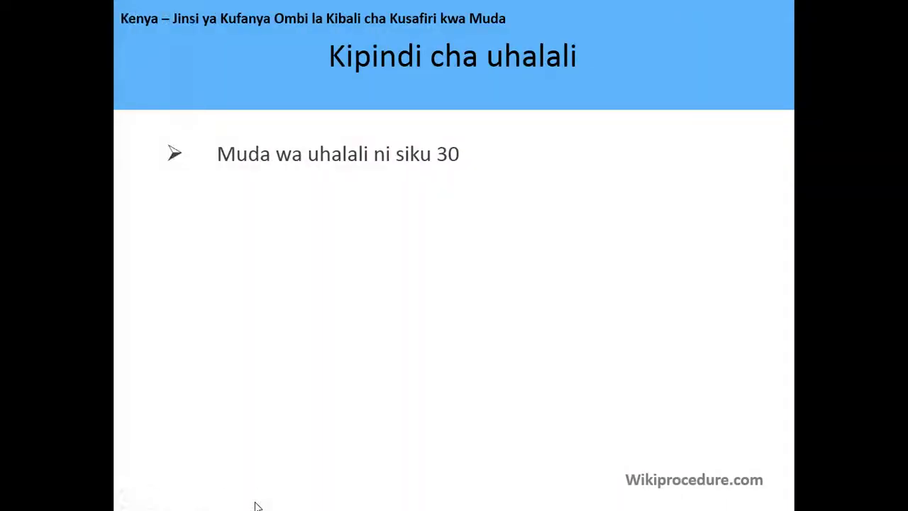